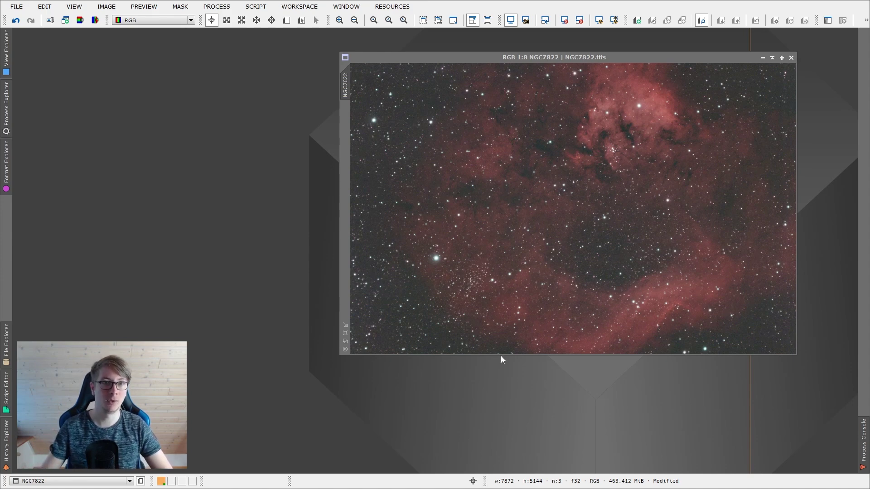
Step: Launch the ImageSolver script on the active NGC7822 image
left_click(409, 58)
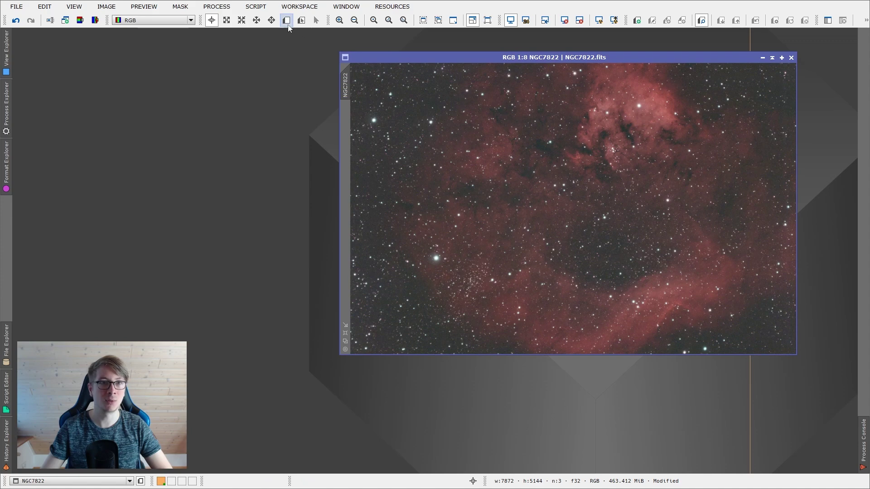
left_click(255, 7)
mouse_move(302, 72)
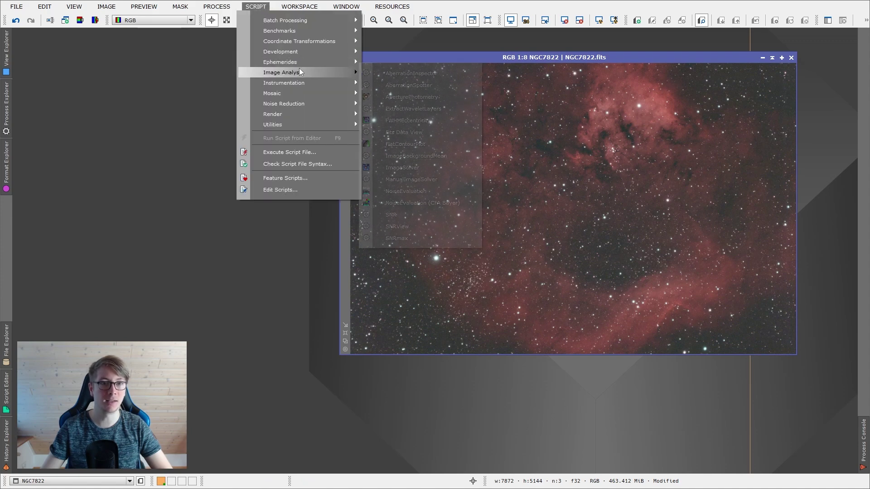
left_click(430, 168)
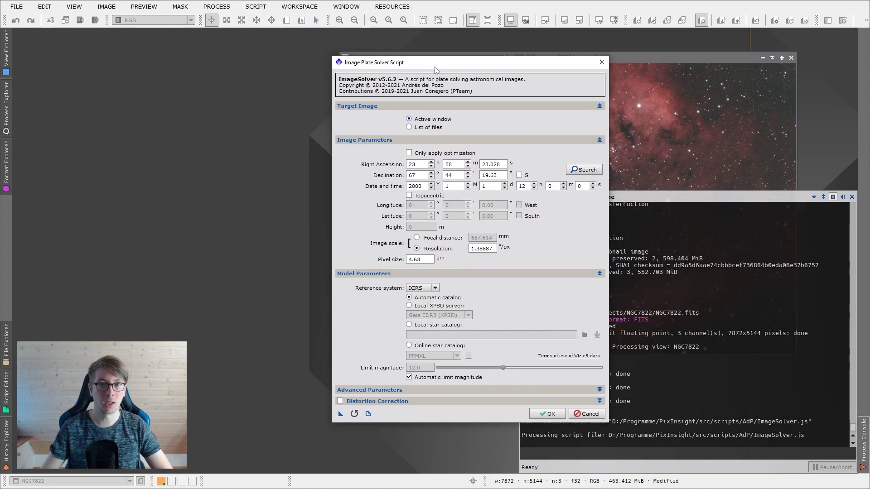
Step: Look up NGC7822 online and accept its coordinates, RA 0 1 8.580, Dec 67 25 17.00
left_click(583, 170)
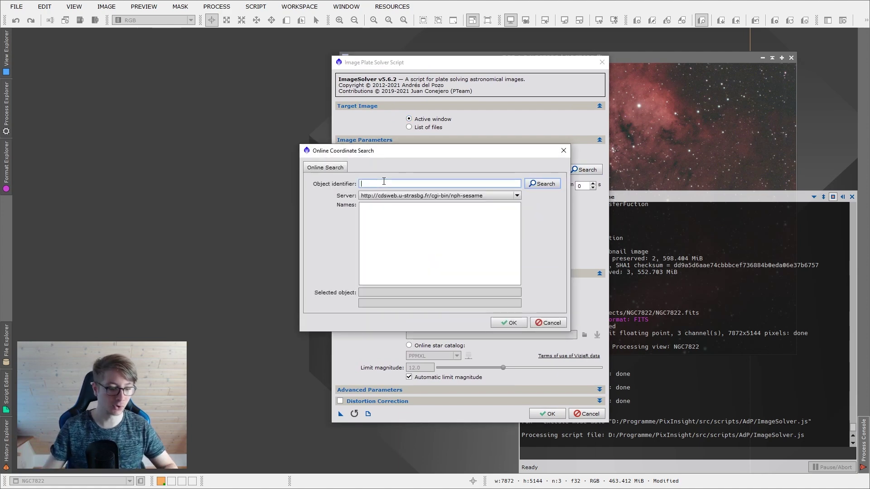
type("NGC78")
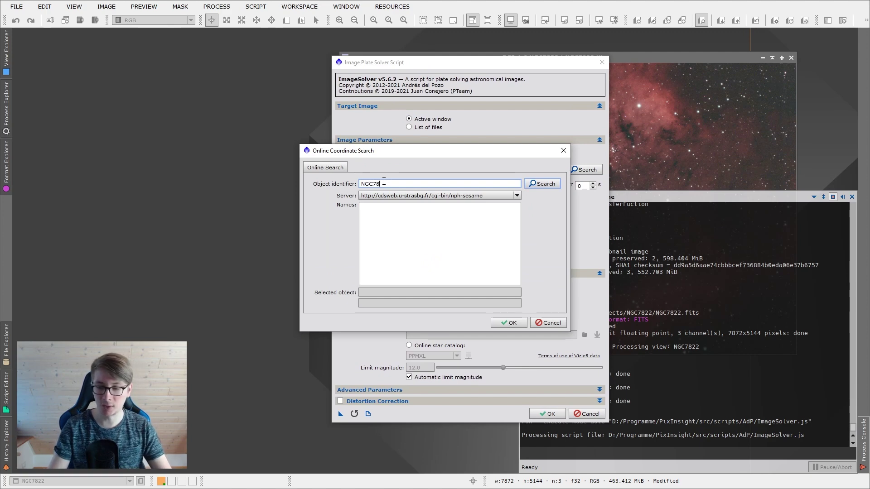
type("22")
left_click(542, 183)
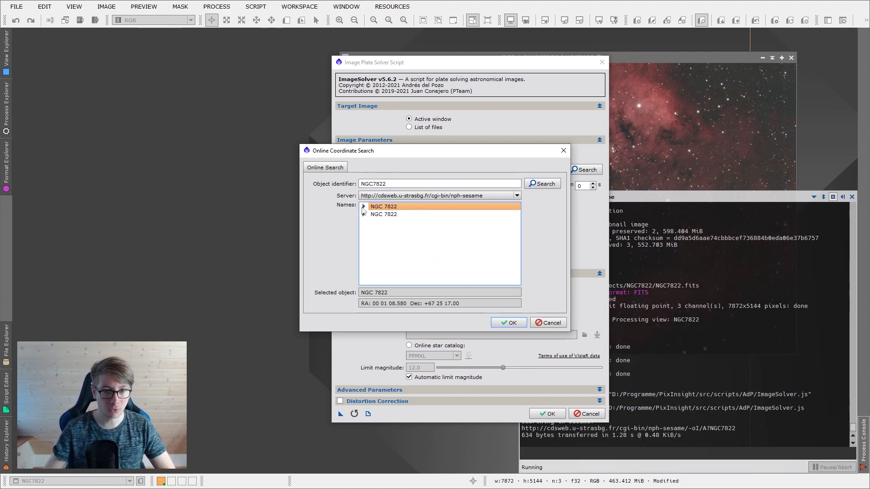
left_click(364, 207)
left_click(393, 214)
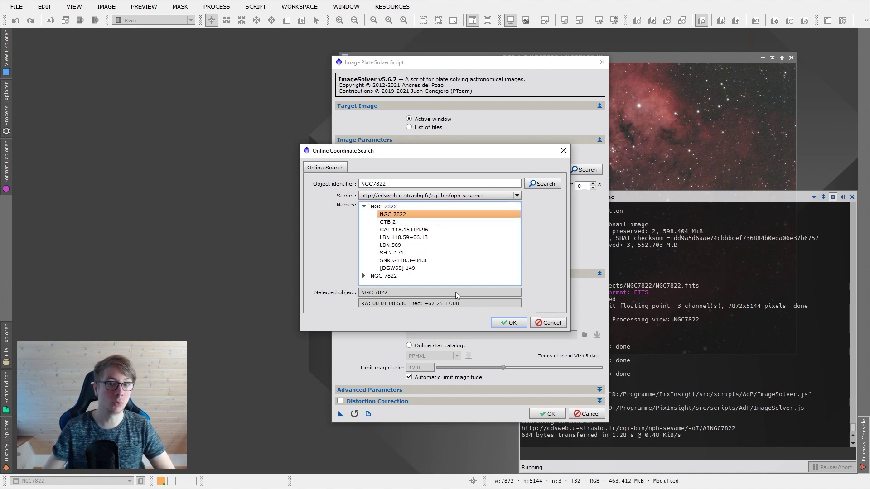
left_click(508, 324)
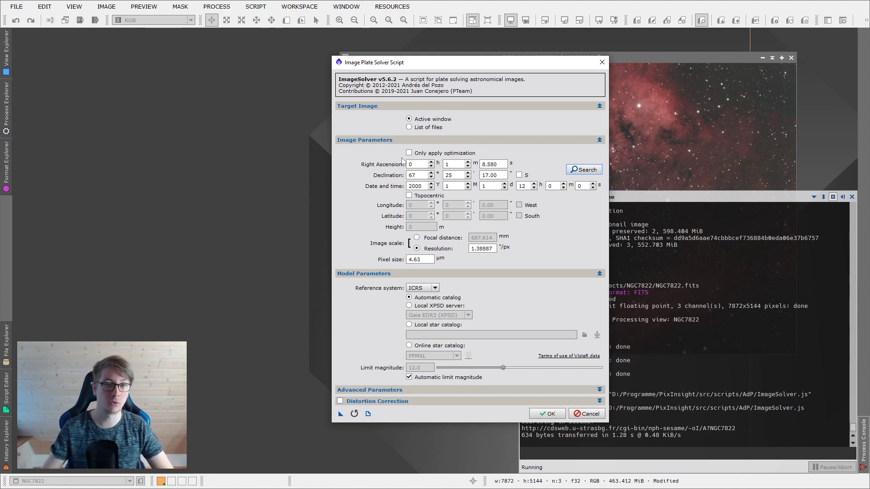
Step: Set the observation date to 2022/4/19 at hour 0
double_click(425, 186)
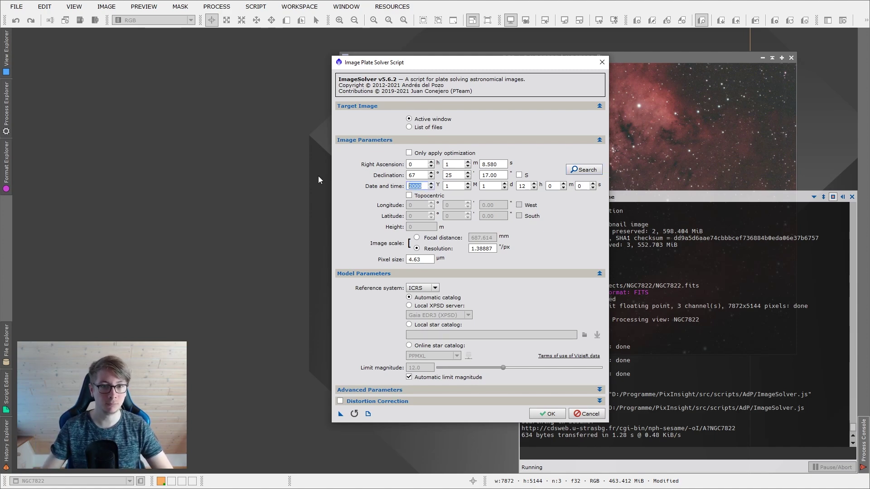
type("2022")
key("Tab")
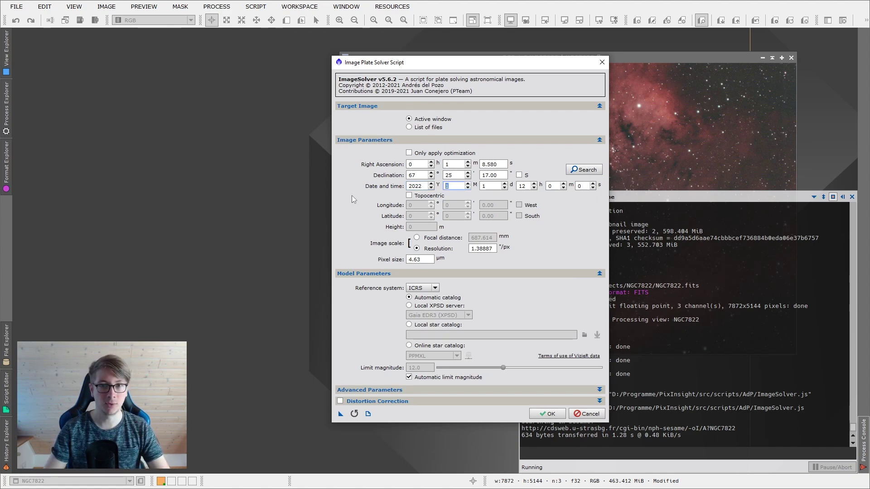
type("4")
key("Tab")
type("19")
key("Tab")
type("0")
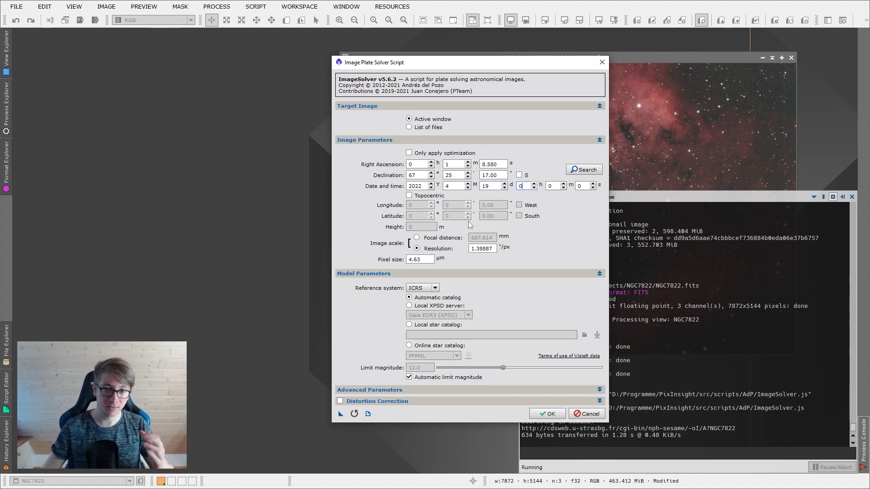
Step: Define the image scale by a 700 mm focal distance
left_click(417, 238)
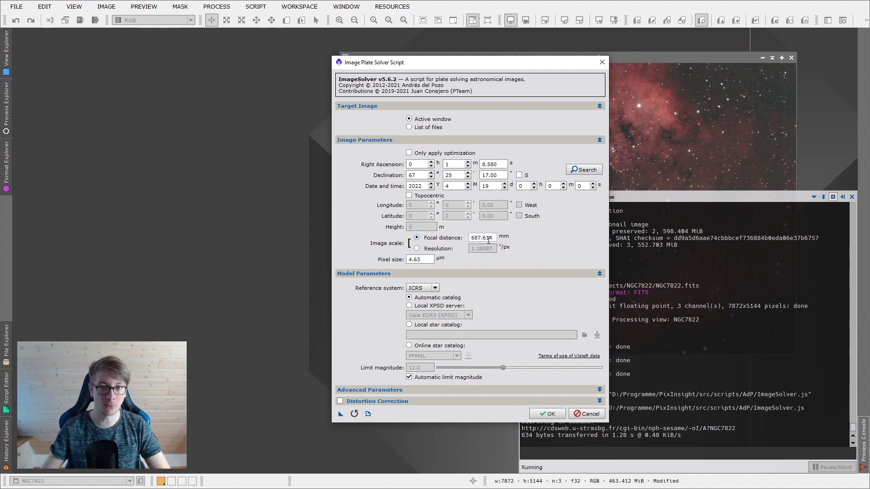
triple_click(495, 239)
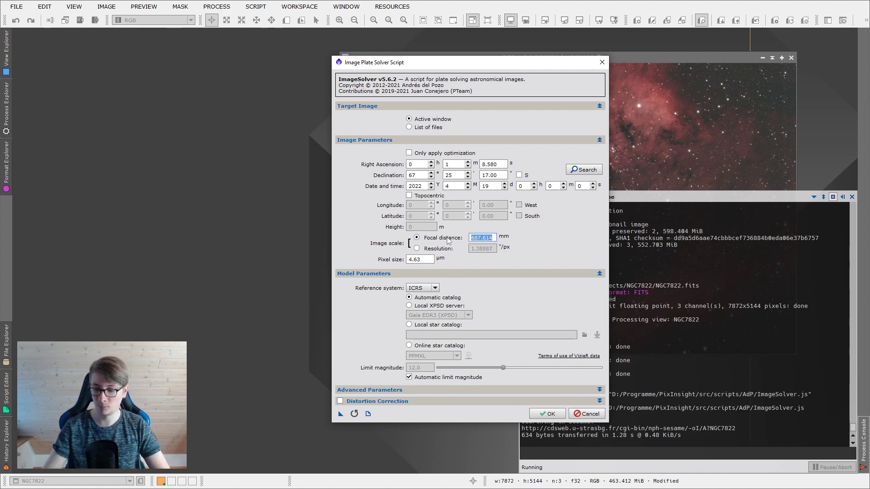
type("350")
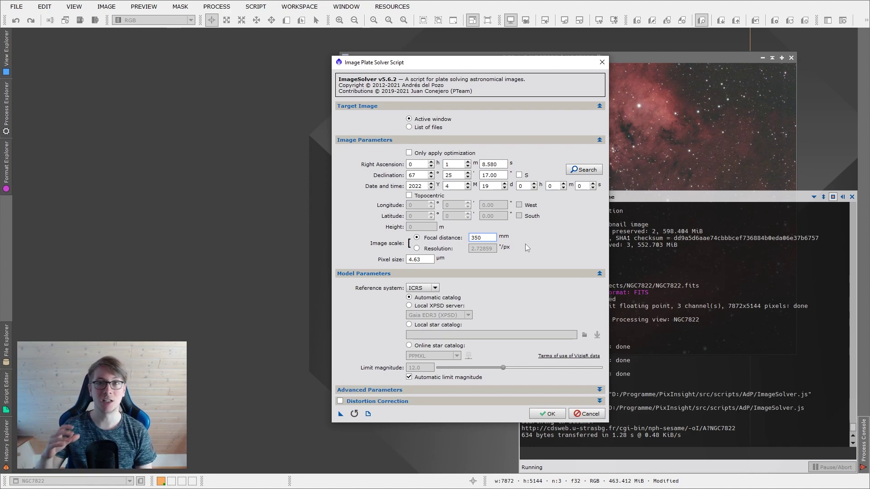
left_click_drag(481, 238, 466, 237)
type("700")
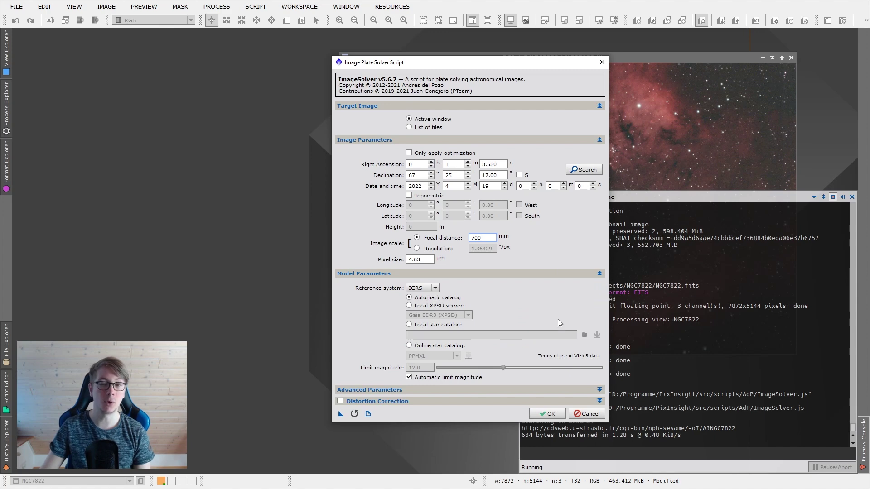
Step: Collapse Model Parameters and run the solve, yielding 1.389 arcsec/px and 165.224° rotation
left_click(601, 274)
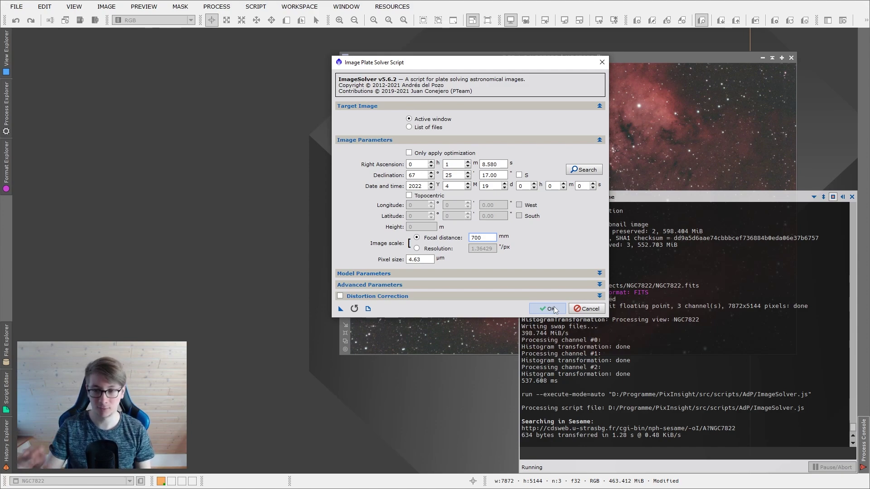
left_click(554, 306)
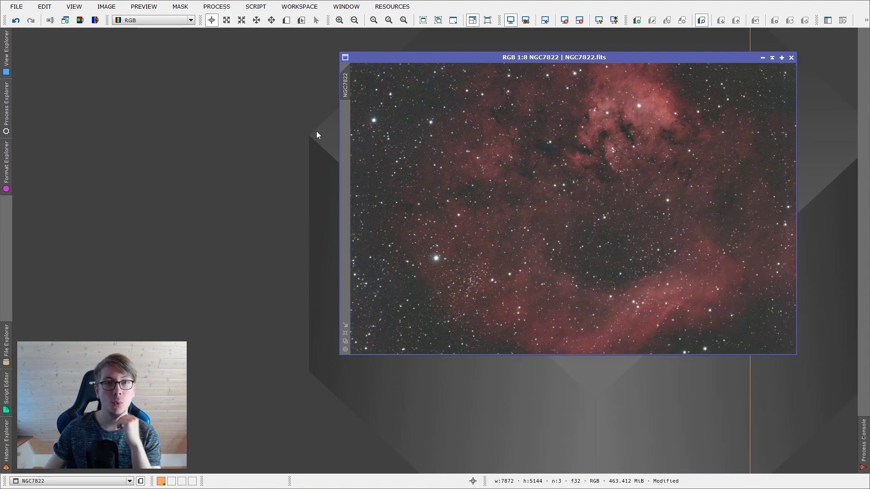
Step: Launch the AnnotateImage script and position its settings window
left_click(257, 7)
mouse_move(288, 115)
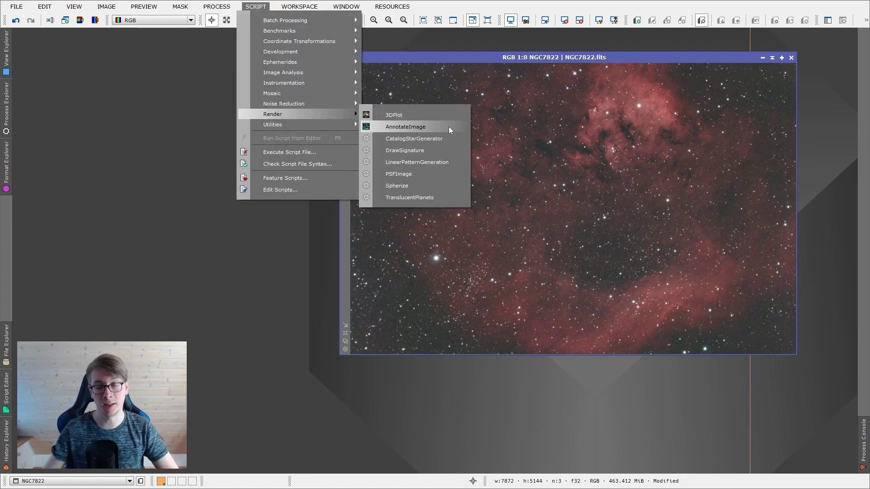
left_click(448, 126)
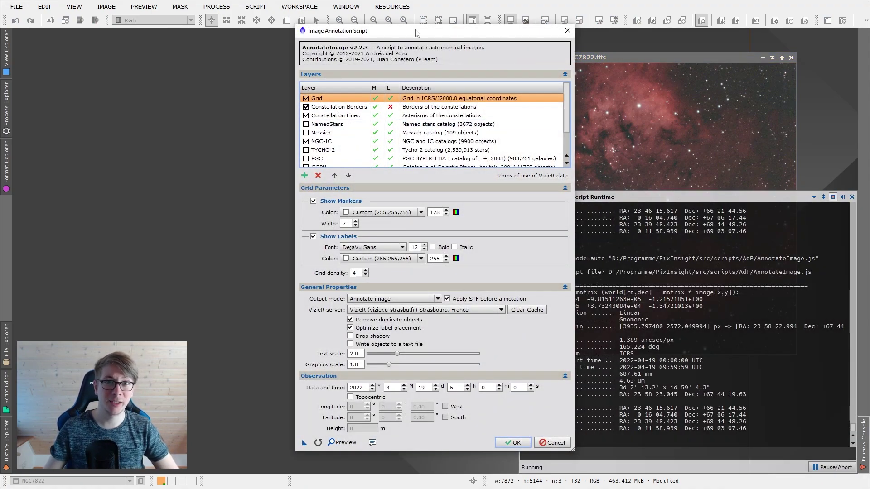
left_click_drag(416, 33, 417, 36)
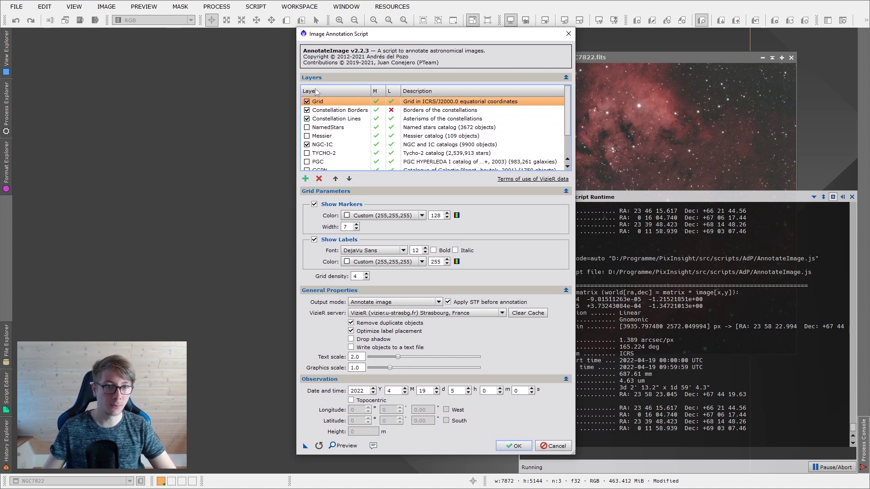
scroll(332, 152, "down", 1)
scroll(333, 152, "up", 1)
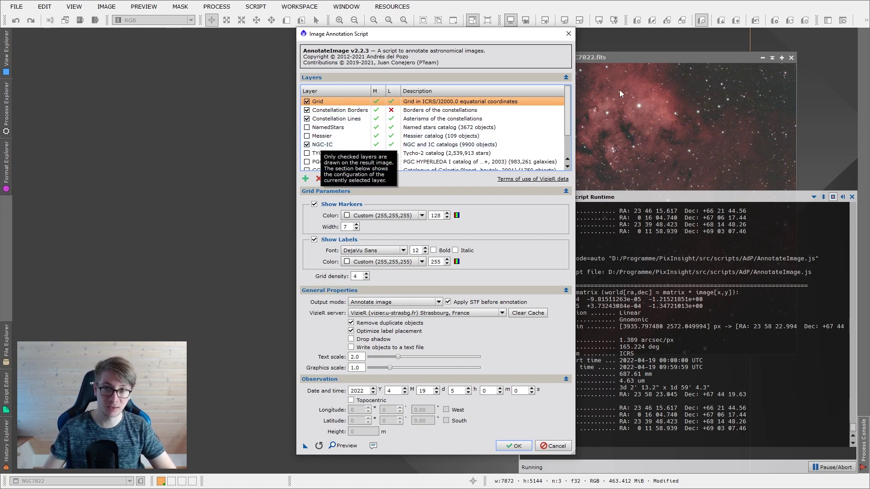
Step: Show NGC-IC layer settings with DejaVu Sans labels, folding General Properties and Observation sections
left_click(324, 145)
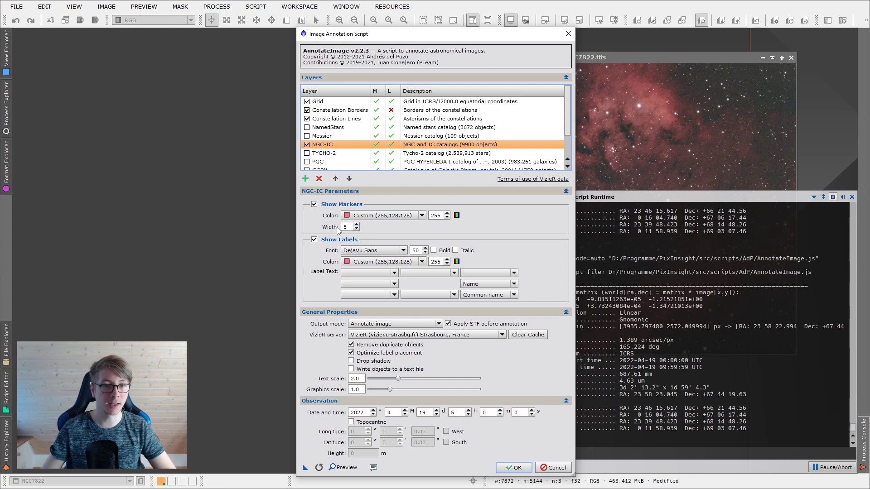
left_click(362, 252)
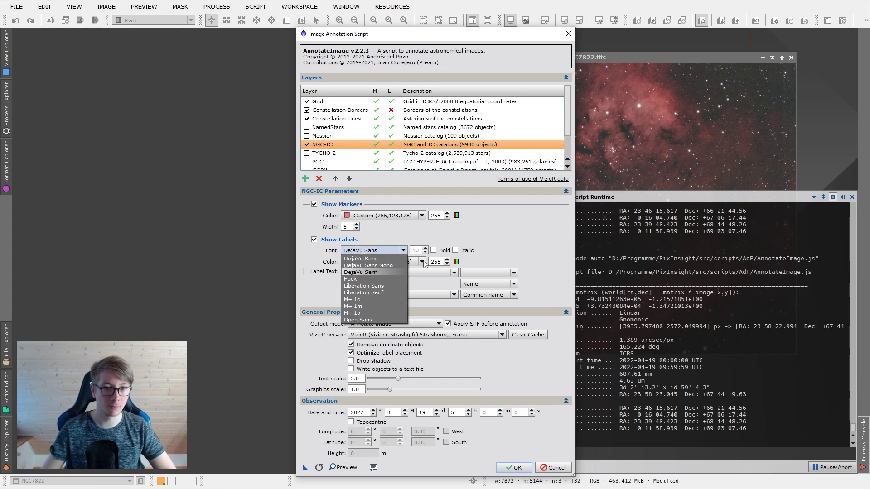
left_click(360, 259)
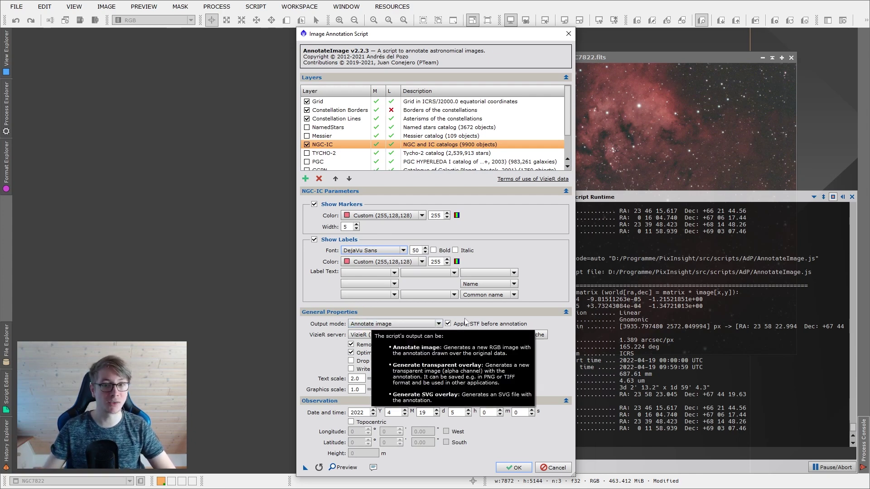
left_click(565, 313)
left_click(566, 323)
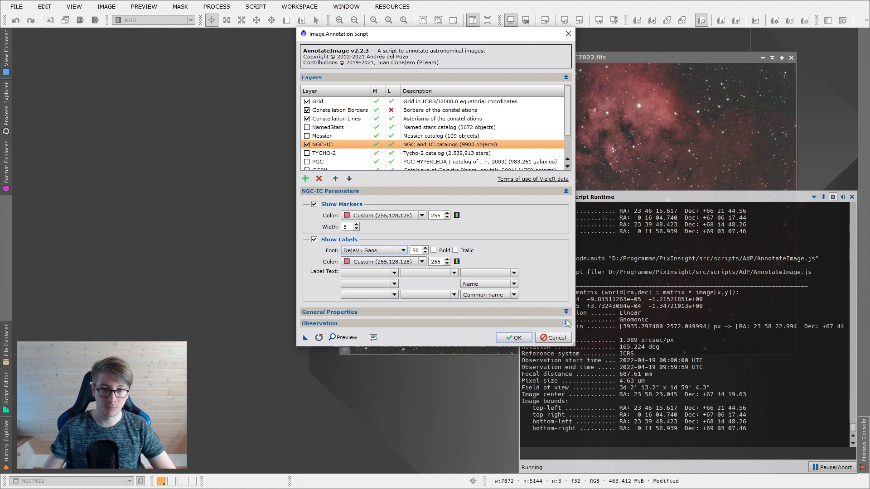
Step: Run the annotation, place NGC7822_Annotated beside the original, and zoom to inspect it
left_click(513, 338)
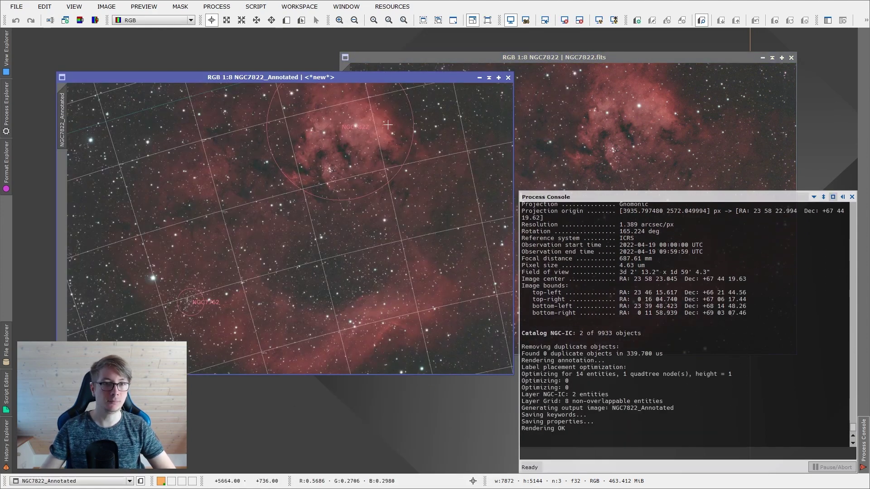
left_click_drag(386, 77, 618, 94)
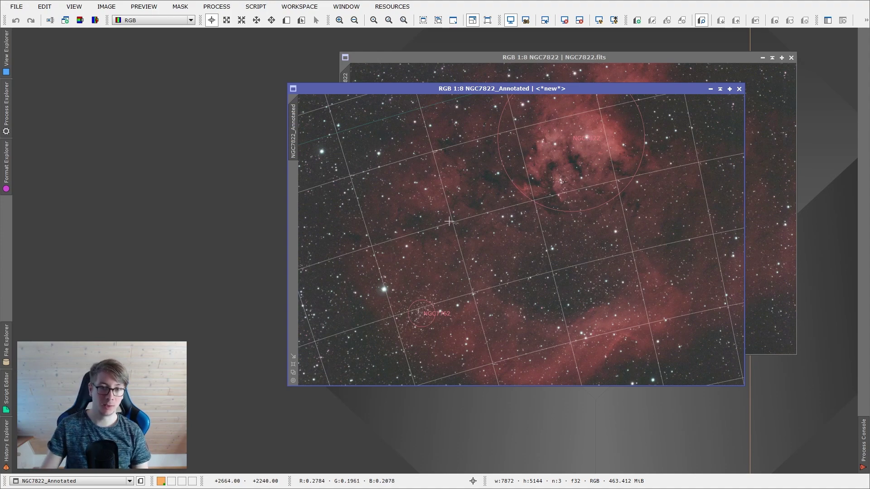
scroll(505, 207, "up", 1)
scroll(498, 211, "down", 2)
scroll(480, 218, "up", 8)
scroll(479, 218, "down", 3)
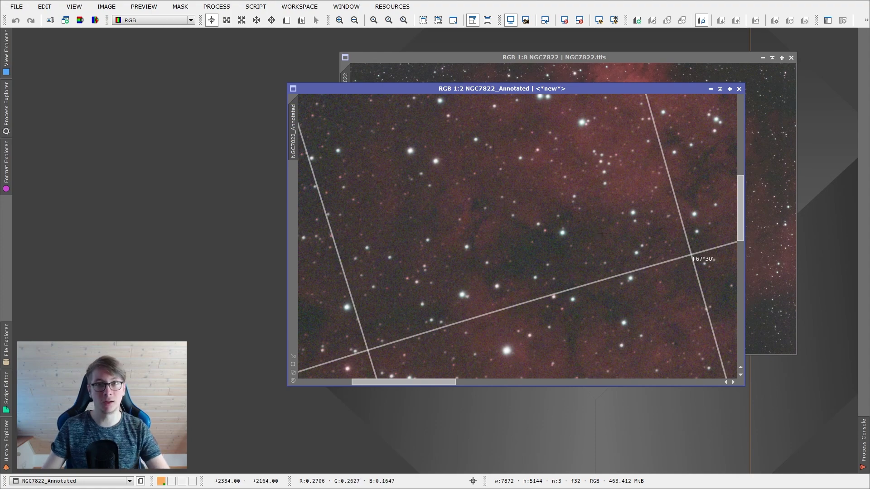
scroll(544, 240, "down", 6)
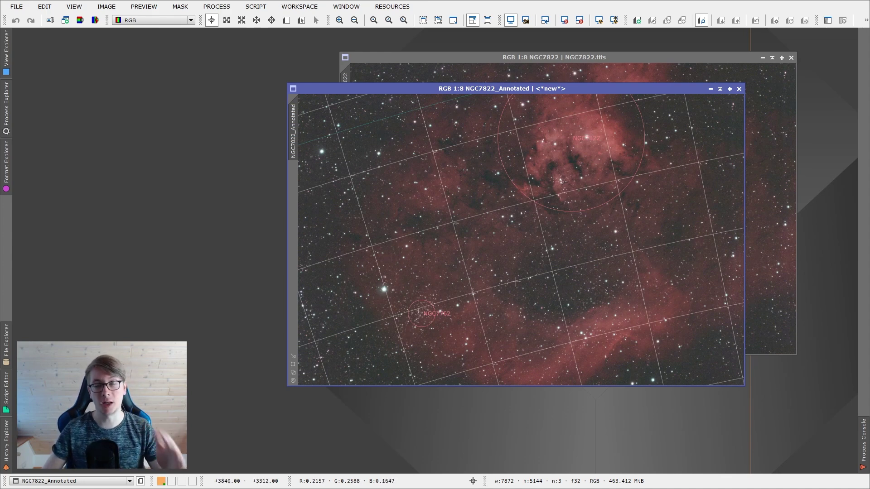
Step: Close the annotated image and rerun AnnotateImage with output mode Generate transparent overlay
left_click(739, 88)
left_click(256, 7)
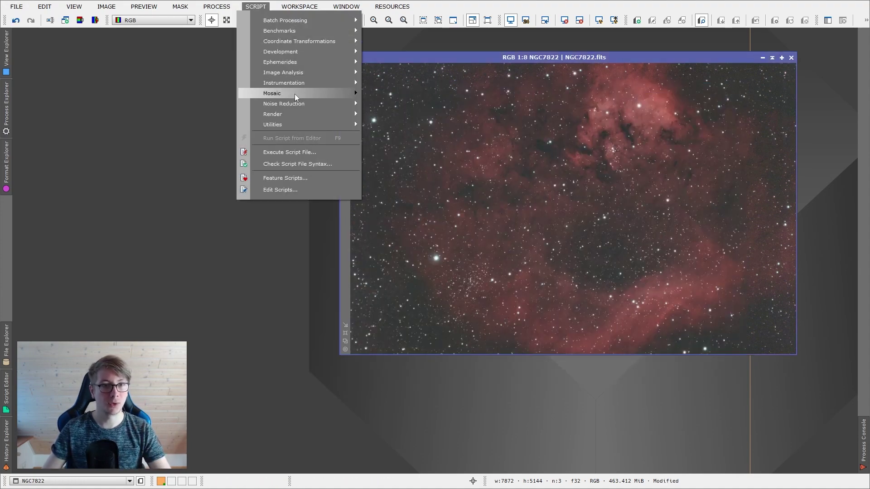
mouse_move(351, 115)
left_click(425, 126)
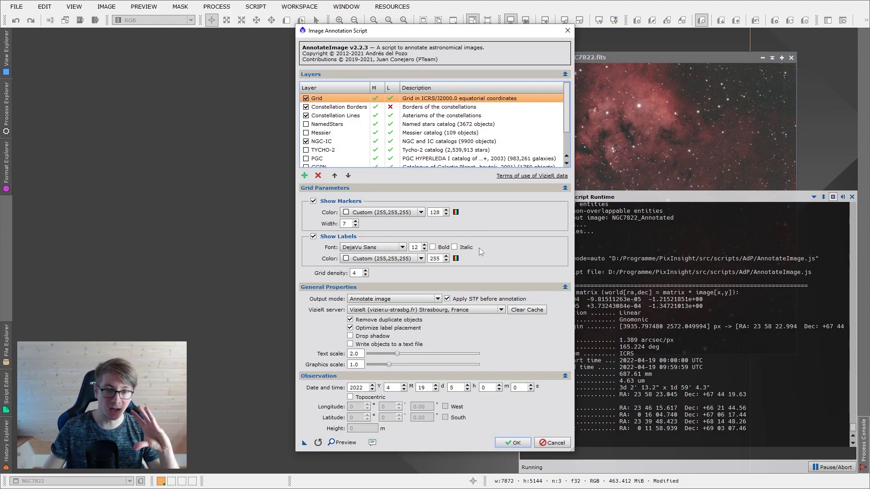
left_click(391, 299)
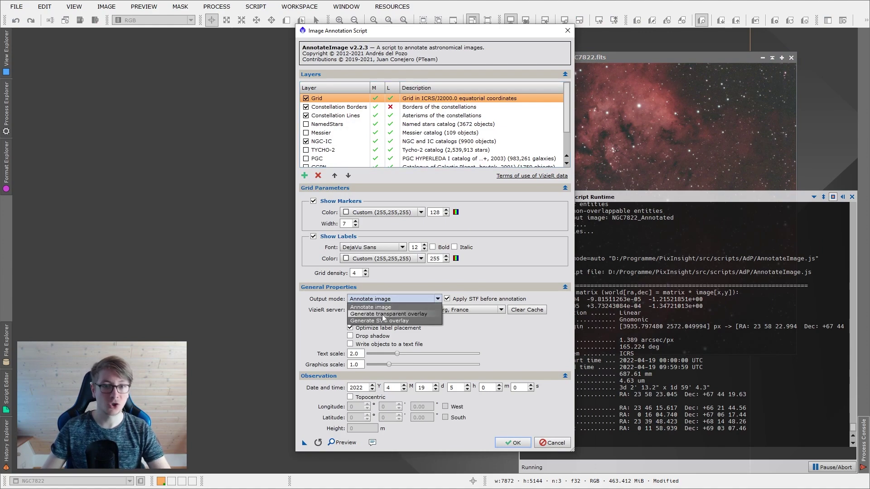
left_click(382, 315)
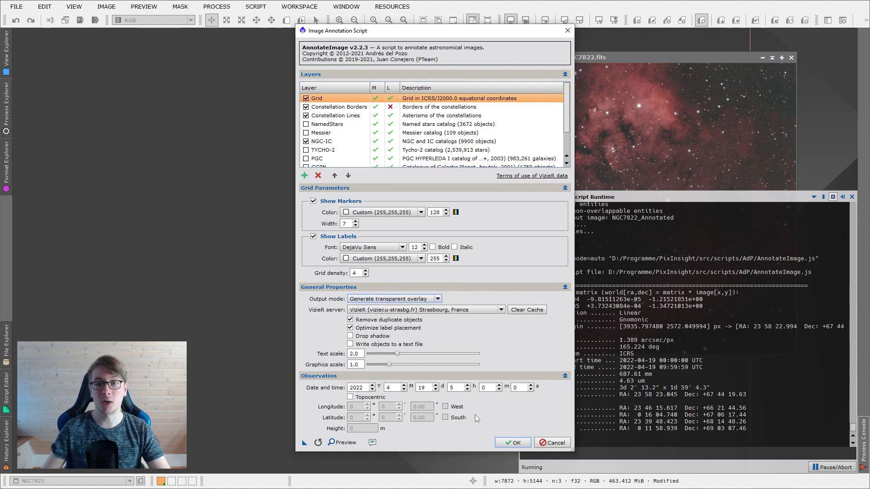
left_click(510, 440)
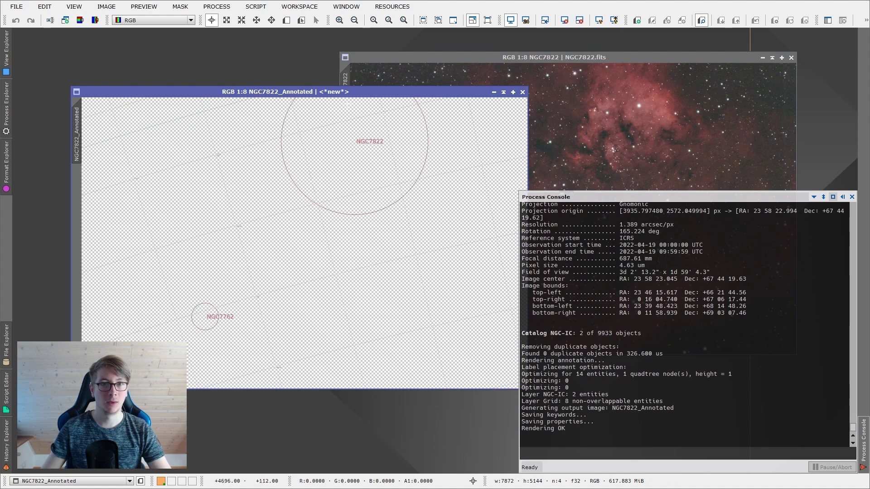
Step: Drag the transparent overlay on top of the NGC7822 image to compare them
left_click_drag(334, 91, 580, 121)
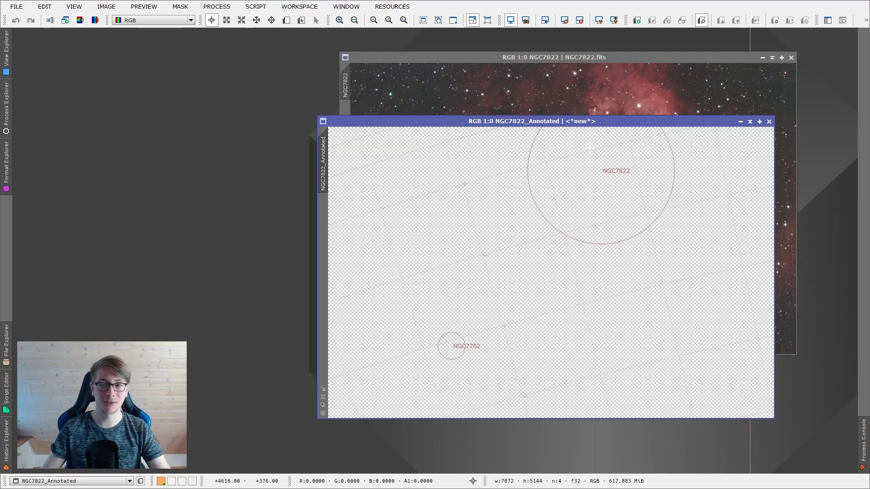
Step: Close the overlay and move the NGC7822.fits window up and to the left
left_click(769, 121)
left_click_drag(741, 58, 681, 37)
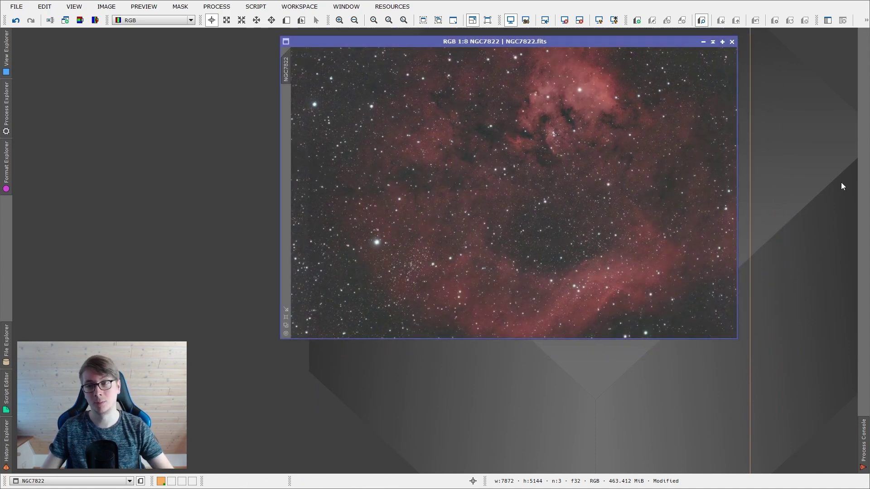